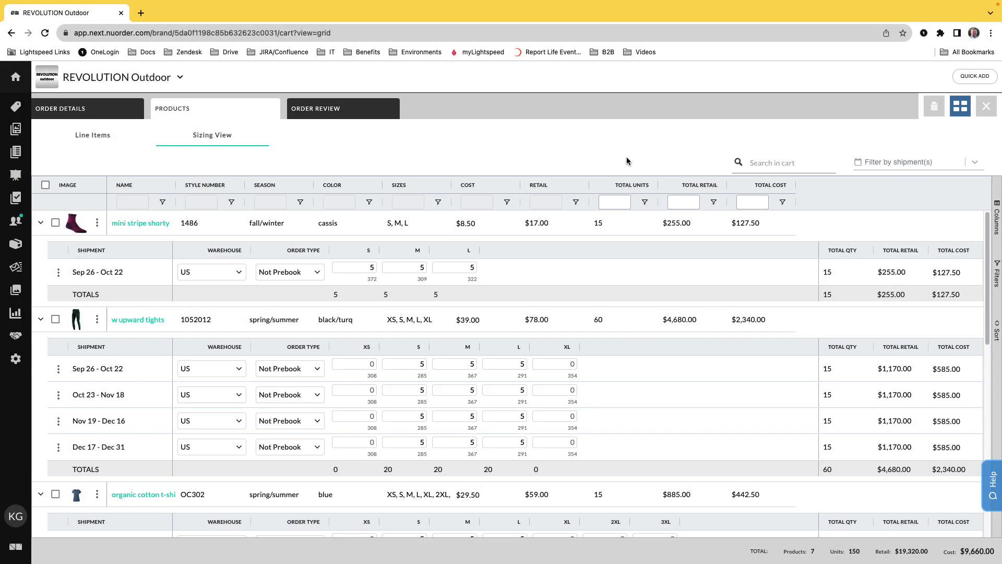
- Scroll down through the order's Sizing View grid
{"action": "scroll", "coordinate": [638, 218], "scroll_direction": "down", "scroll_amount": 3}
{"action": "scroll", "coordinate": [645, 245], "scroll_direction": "down", "scroll_amount": 3}
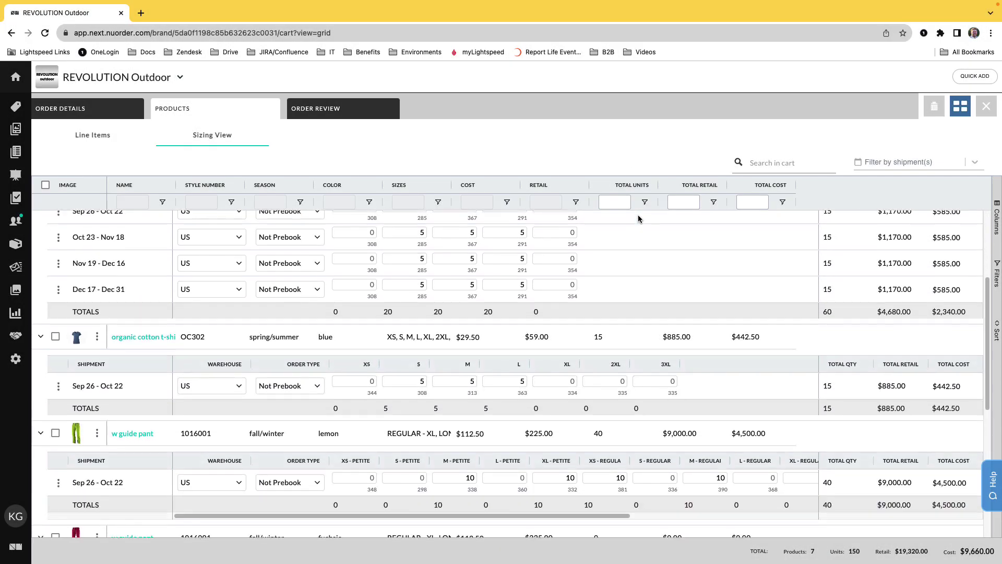
{"action": "scroll", "coordinate": [658, 281], "scroll_direction": "down", "scroll_amount": 3}
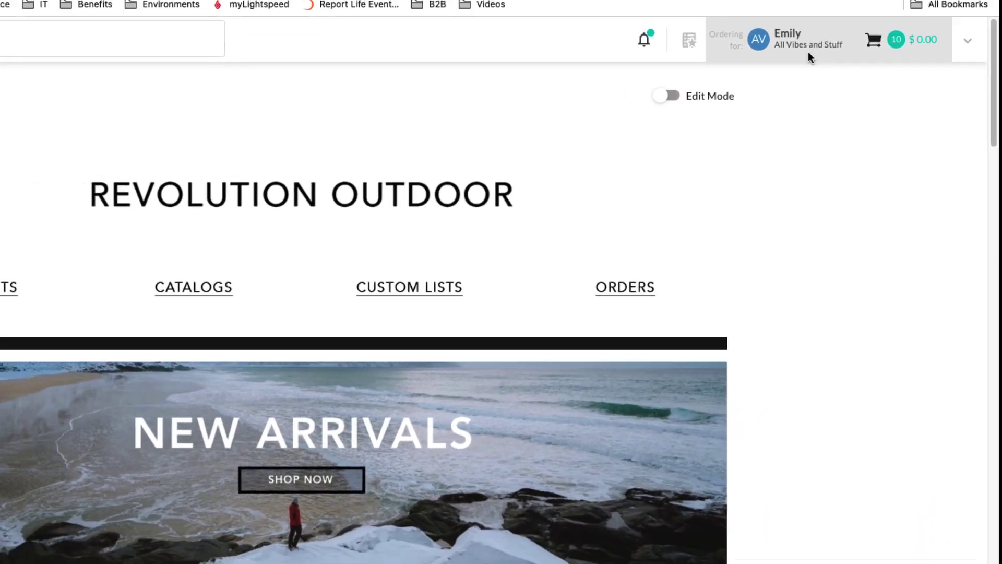
- Load the REVOLUTION Outdoor store's working order and switch its products to Sizing View
{"action": "left_click", "coordinate": [793, 47]}
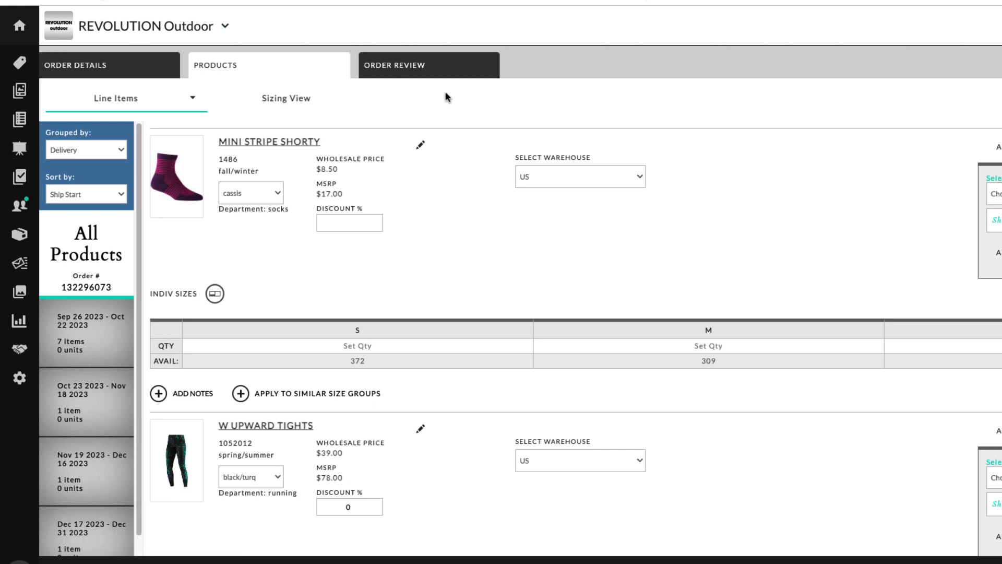
{"action": "left_click", "coordinate": [306, 107]}
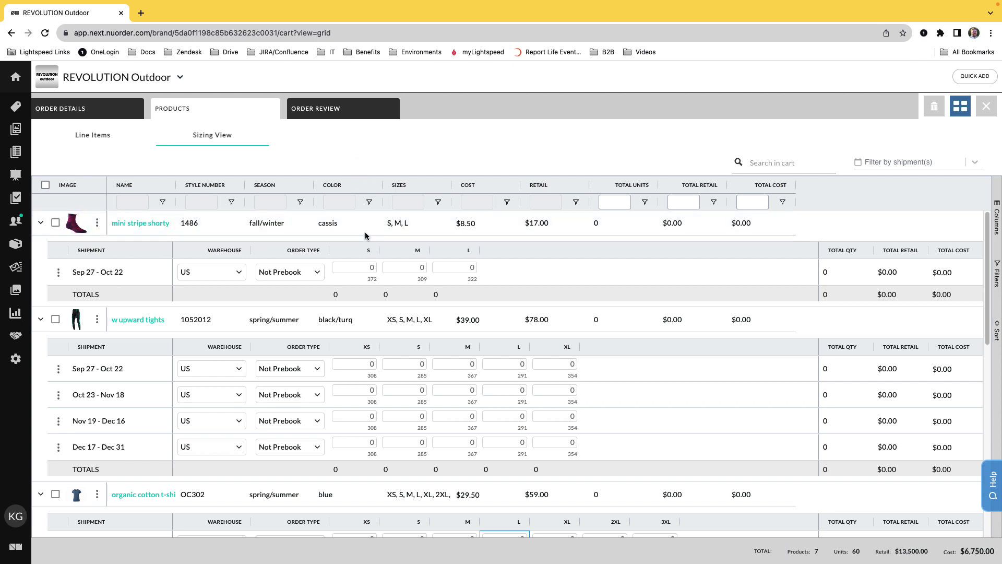
- Enter 5 units each for sizes S, M and L on mini stripe shorty
{"action": "left_click", "coordinate": [369, 266]}
{"action": "type", "text": "5"}
{"action": "left_click", "coordinate": [387, 267]}
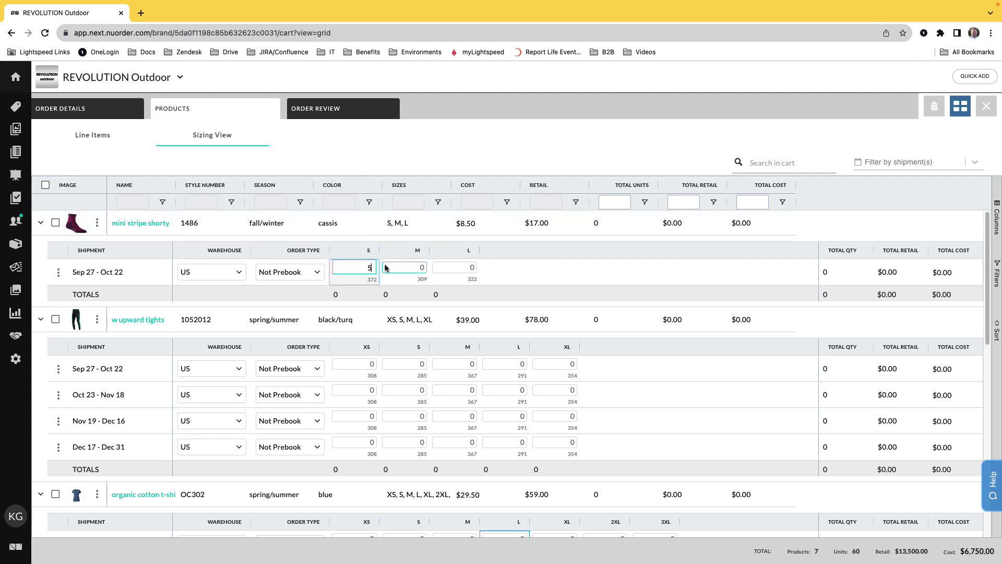
{"action": "type", "text": "5"}
{"action": "left_click", "coordinate": [469, 267]}
{"action": "type", "text": "5"}
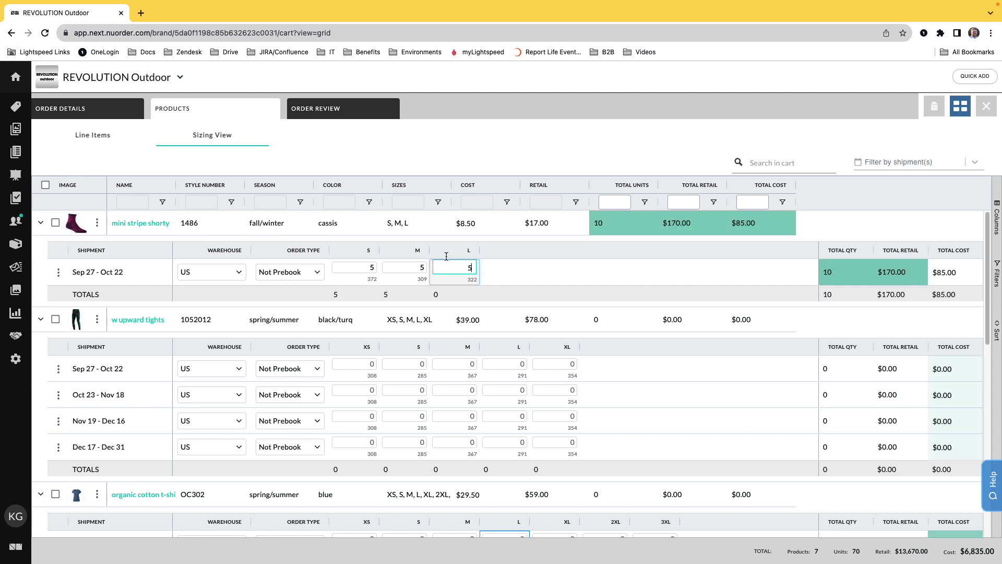
- Copy the shorty quantities and paste them into the w upward tights deliveries, by size and similar sizes
{"action": "left_click", "coordinate": [58, 272]}
{"action": "left_click", "coordinate": [73, 291]}
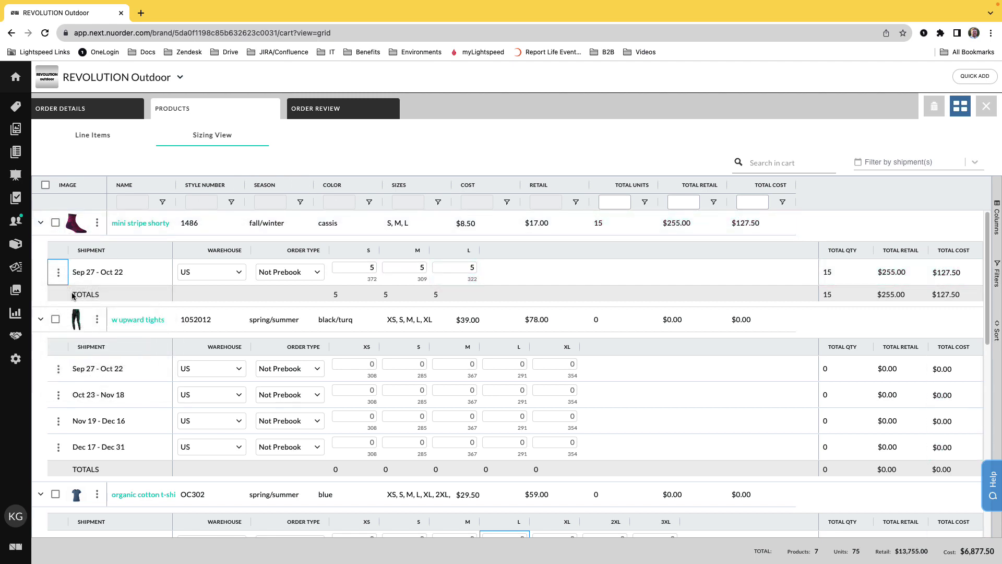
{"action": "left_click", "coordinate": [59, 368]}
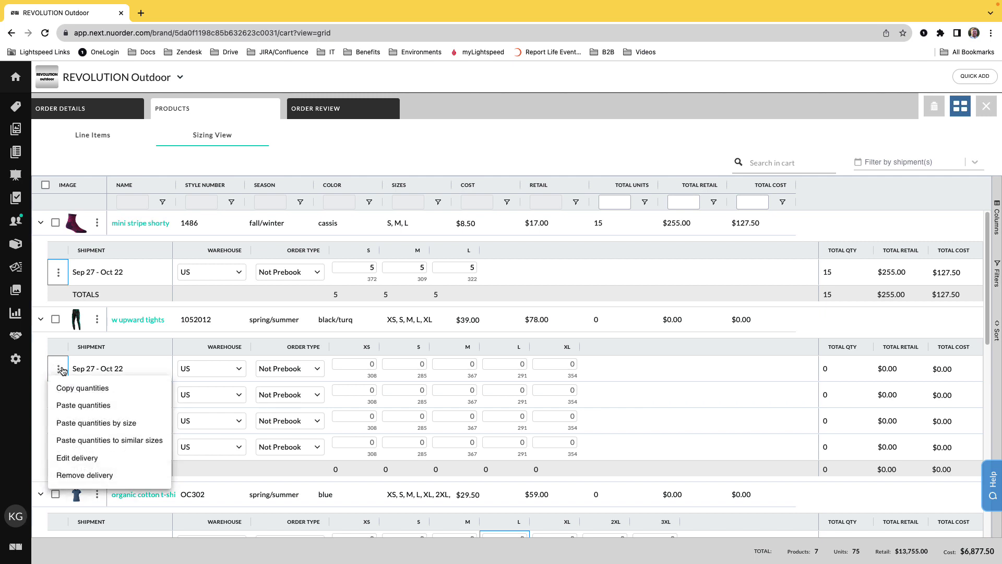
{"action": "left_click", "coordinate": [77, 408]}
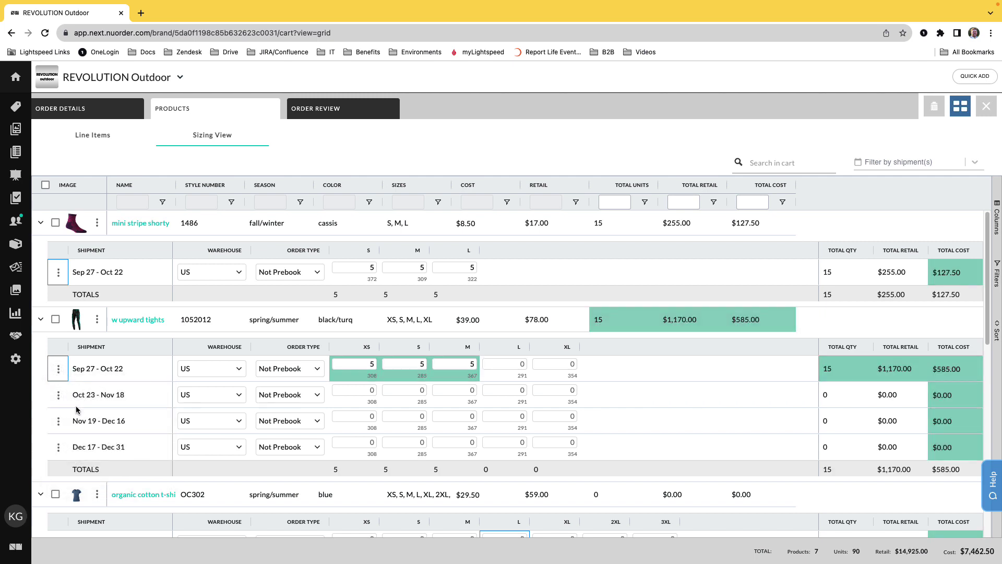
{"action": "left_click", "coordinate": [58, 395]}
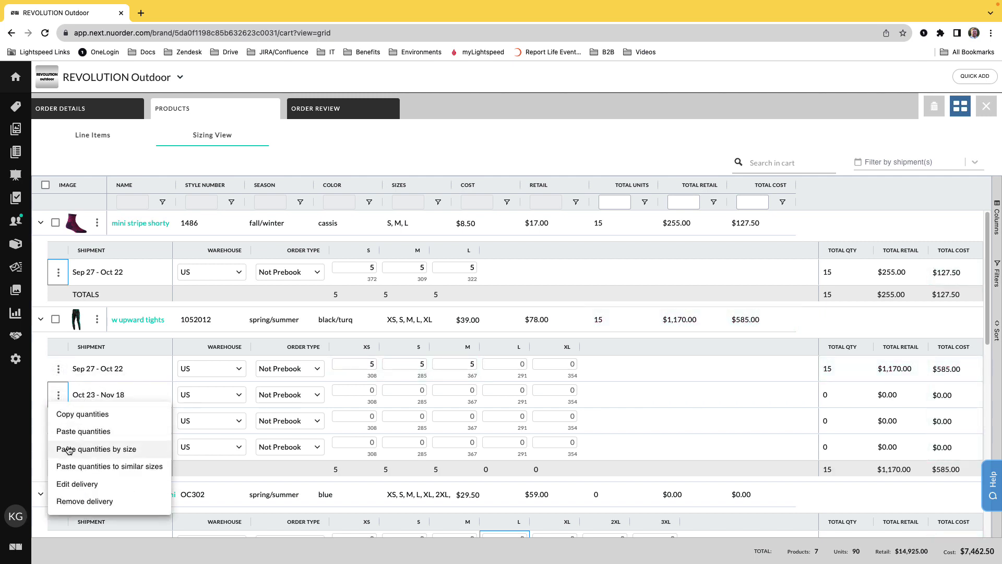
{"action": "left_click", "coordinate": [65, 448]}
{"action": "left_click", "coordinate": [58, 420]}
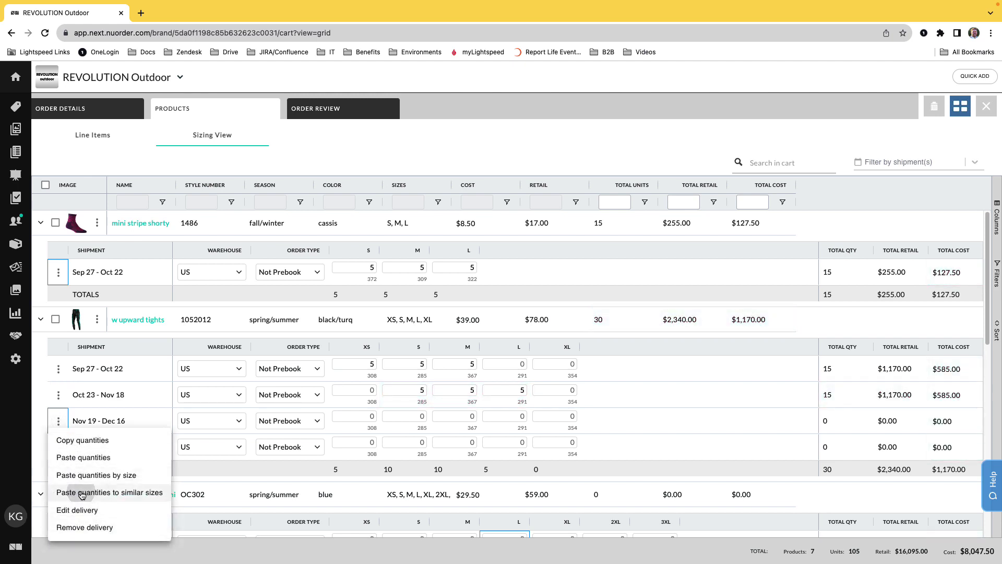
{"action": "left_click", "coordinate": [82, 492]}
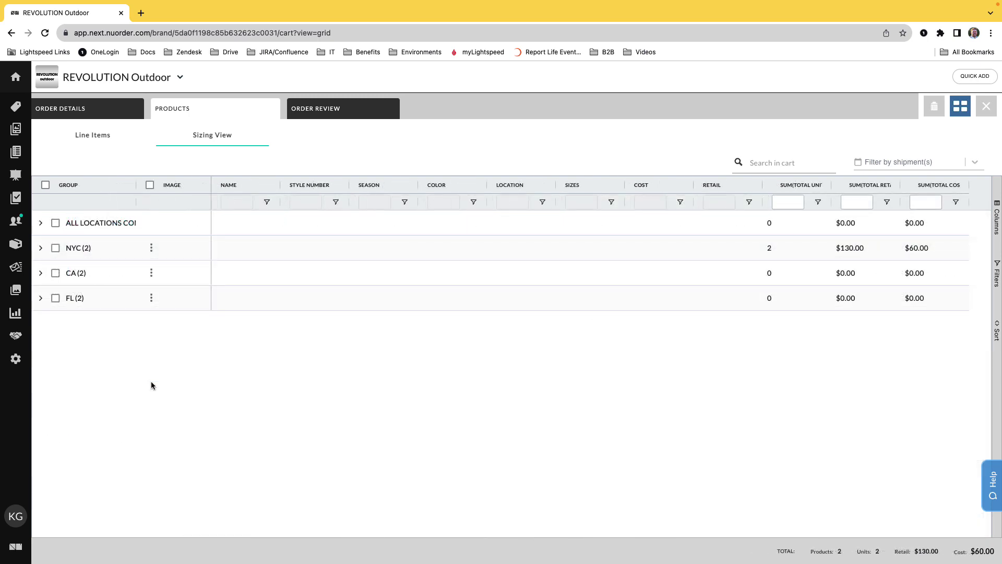
- Expand the FL, CA and NYC groups and duplicate NYC's quantities to CA and FL
{"action": "left_click", "coordinate": [41, 298]}
{"action": "left_click", "coordinate": [41, 273]}
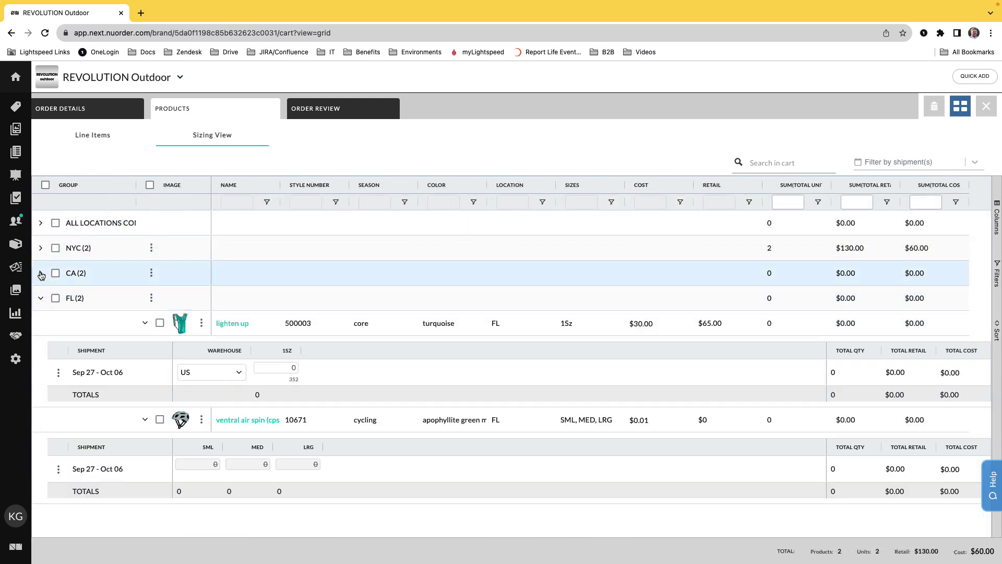
{"action": "left_click", "coordinate": [41, 249]}
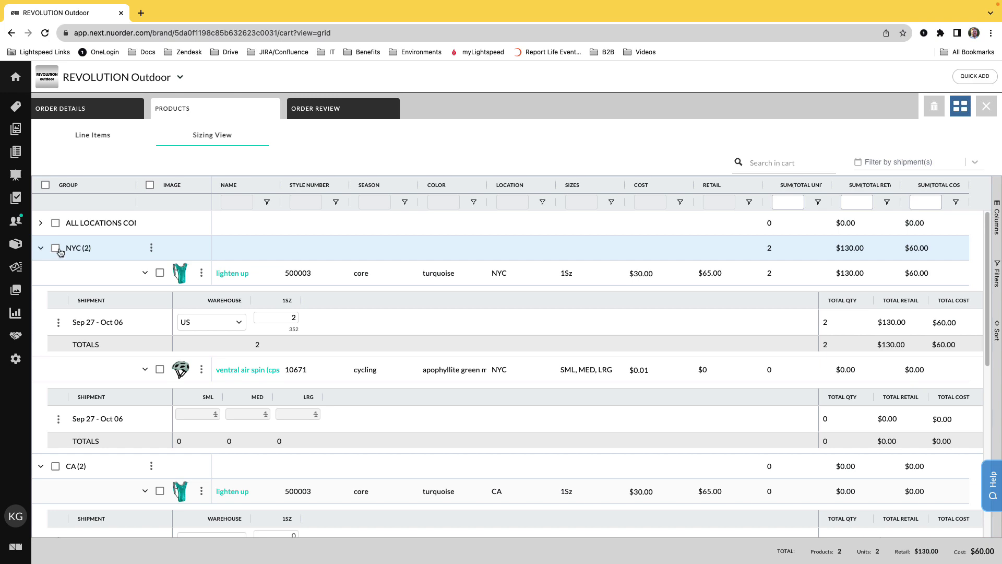
{"action": "left_click", "coordinate": [151, 248]}
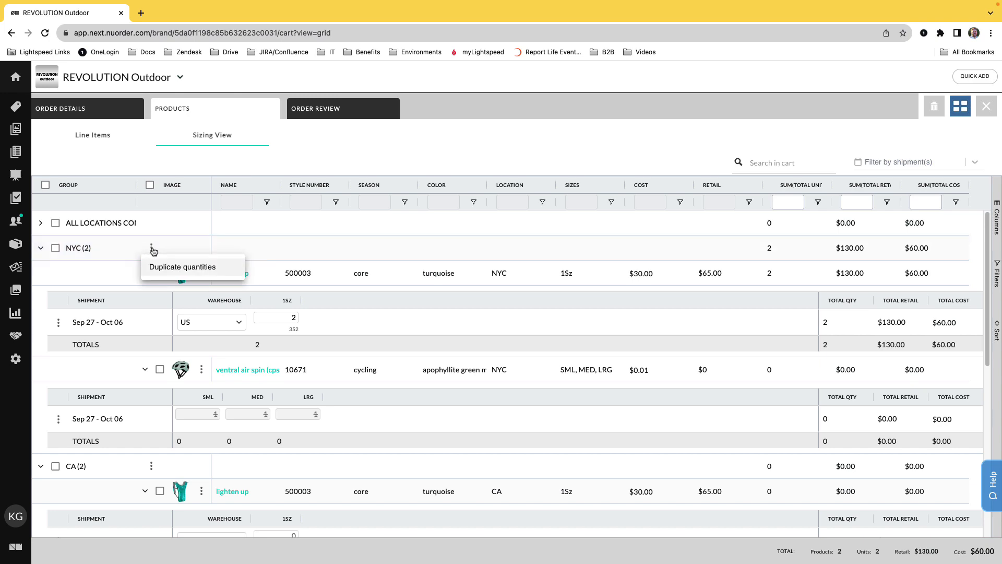
{"action": "left_click", "coordinate": [174, 268]}
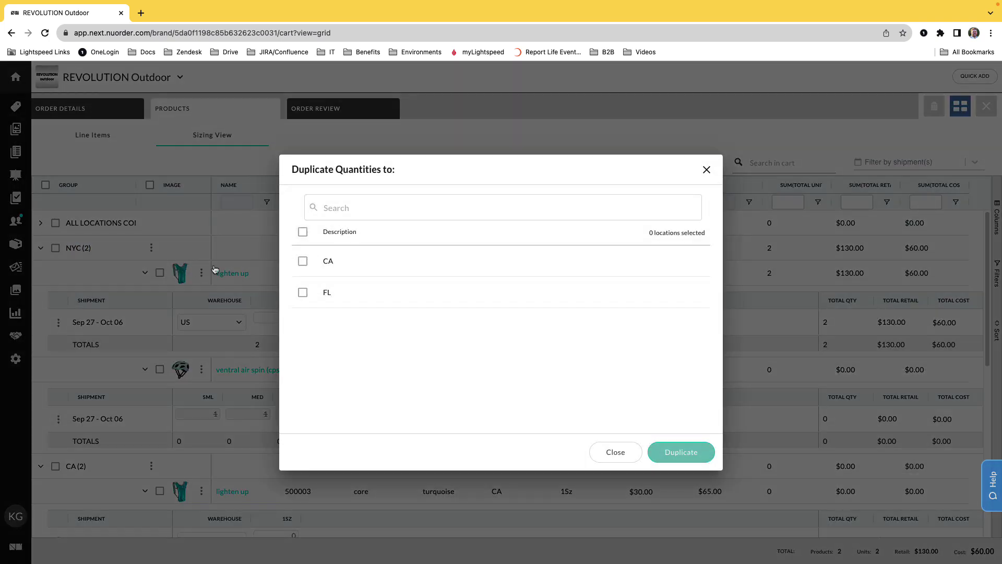
{"action": "left_click", "coordinate": [302, 263]}
{"action": "left_click", "coordinate": [302, 292]}
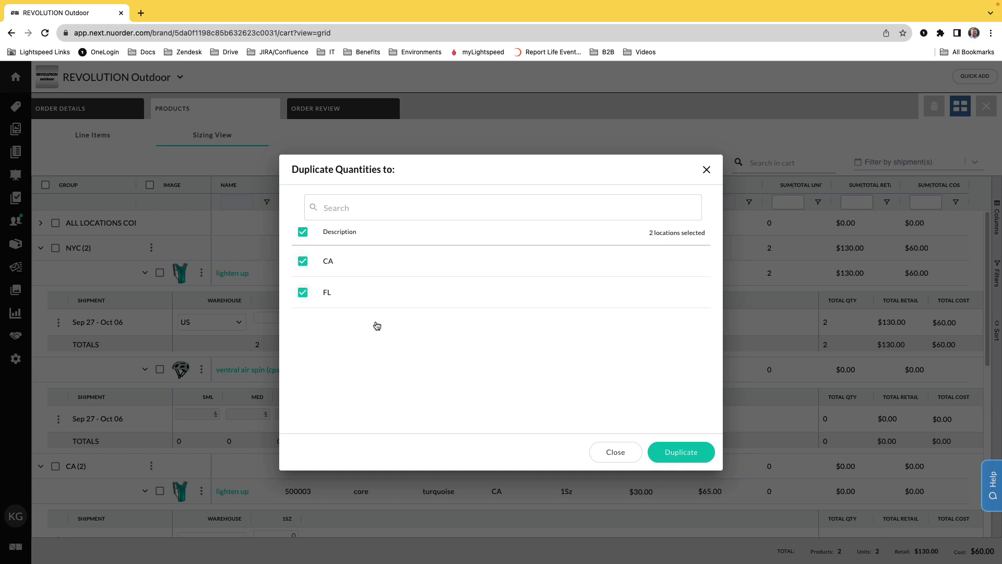
{"action": "left_click", "coordinate": [682, 452]}
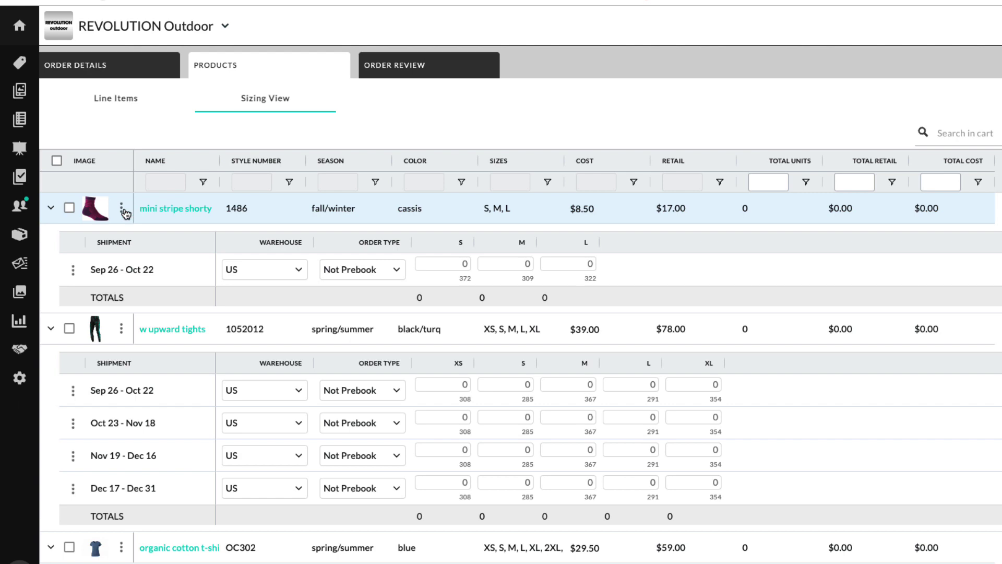
- Check mini stripe shorty's Manage deliveries, then edit the Sep 26 - Oct 22 shipment's delivery
{"action": "left_click", "coordinate": [123, 210]}
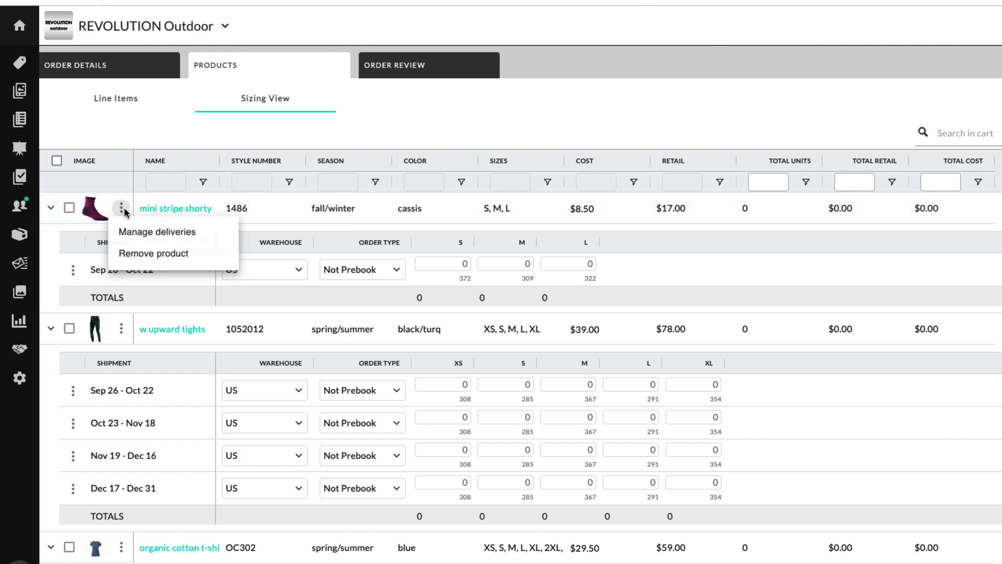
{"action": "left_click", "coordinate": [136, 233]}
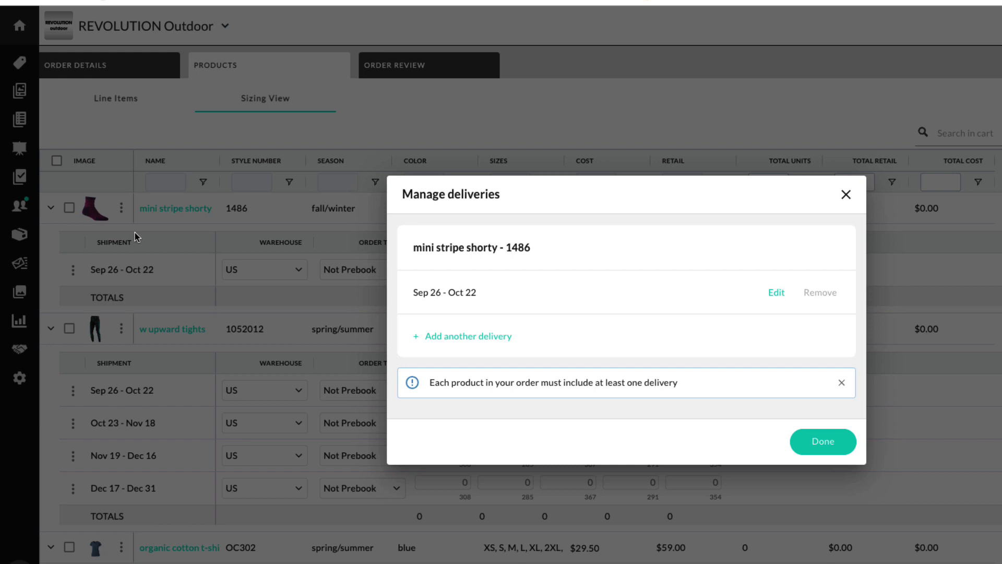
{"action": "left_click", "coordinate": [845, 195]}
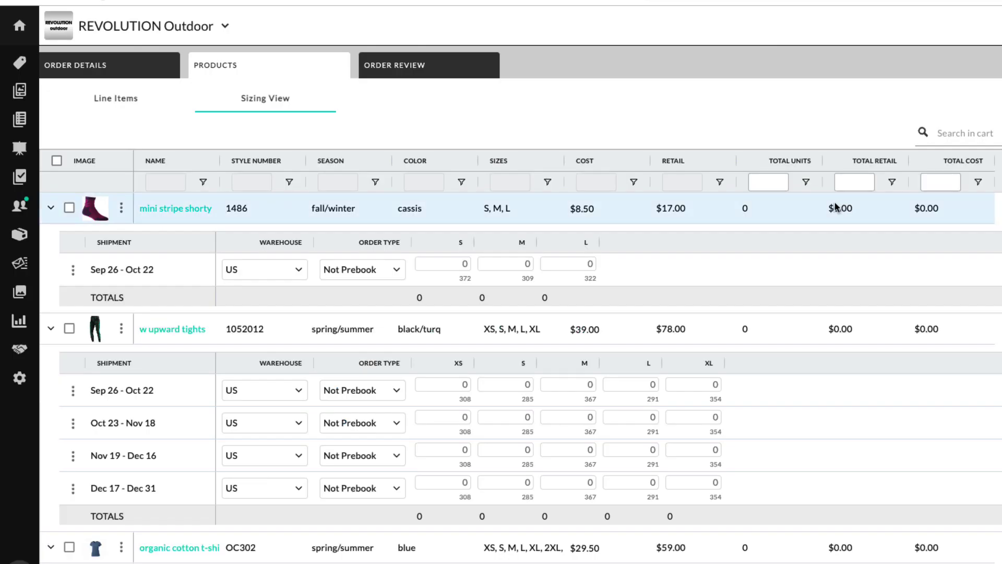
{"action": "left_click", "coordinate": [73, 277]}
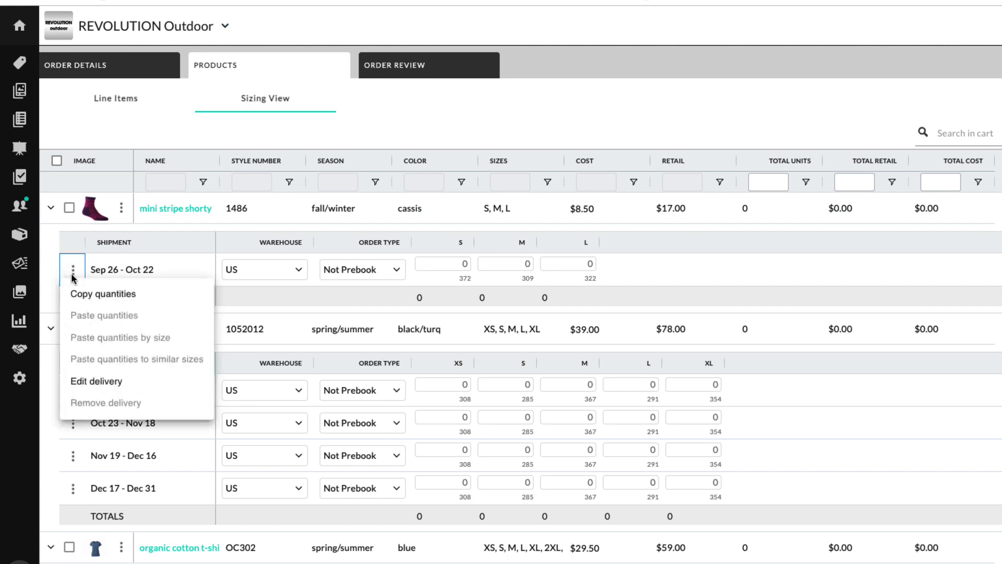
{"action": "left_click", "coordinate": [112, 383]}
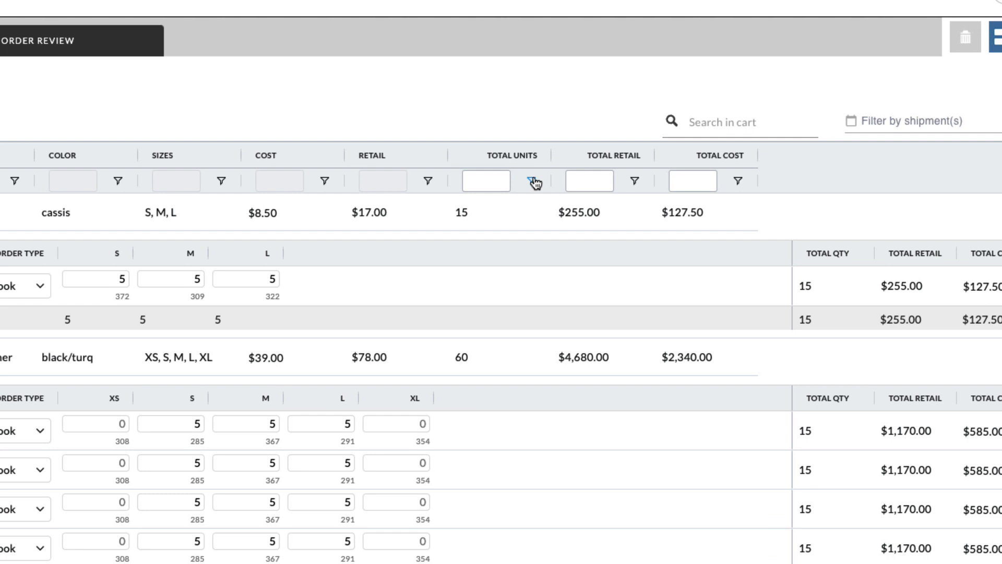
- Filter the products to those with Total Units equal to 0
{"action": "left_click", "coordinate": [645, 202]}
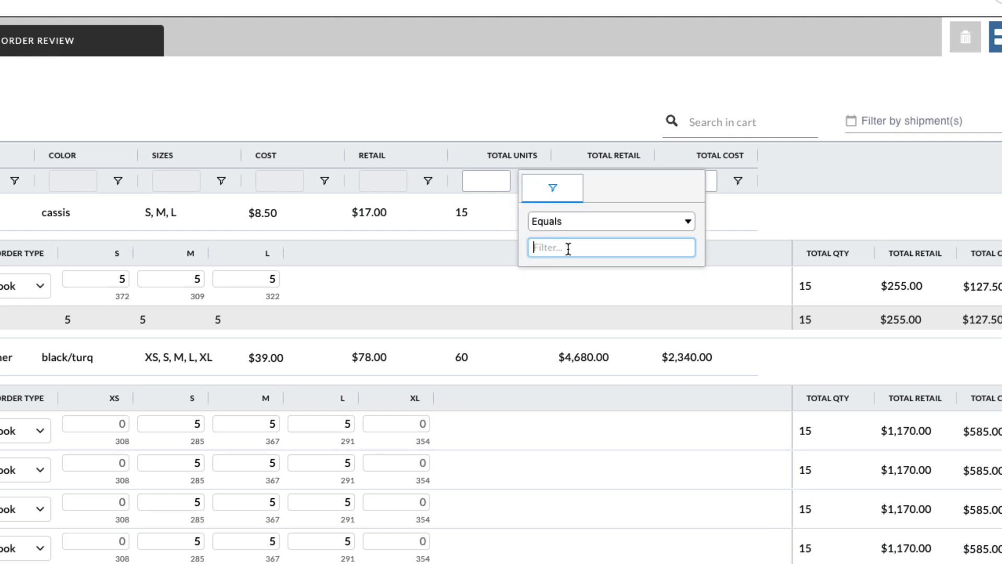
{"action": "type", "text": "0"}
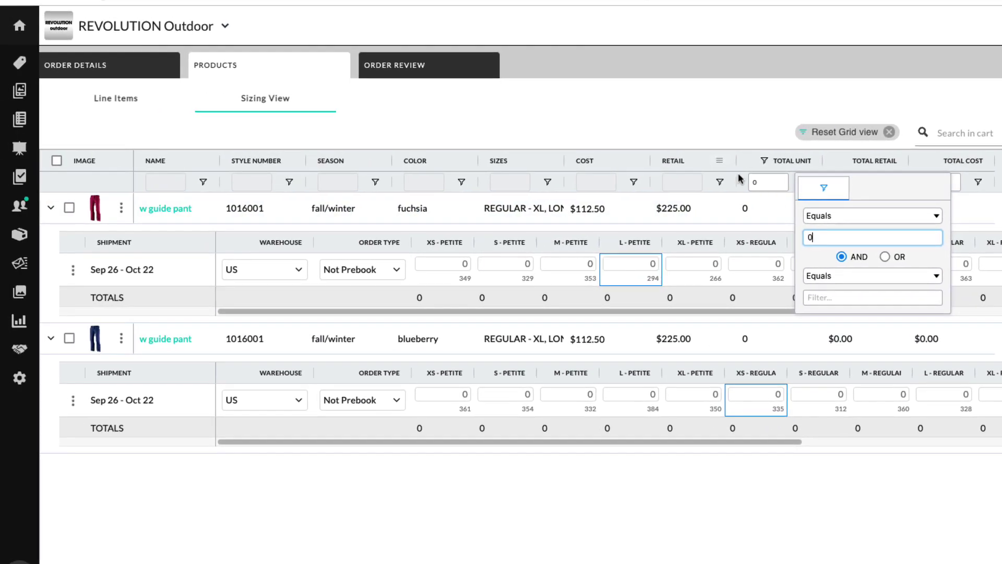
{"action": "left_click", "coordinate": [379, 123]}
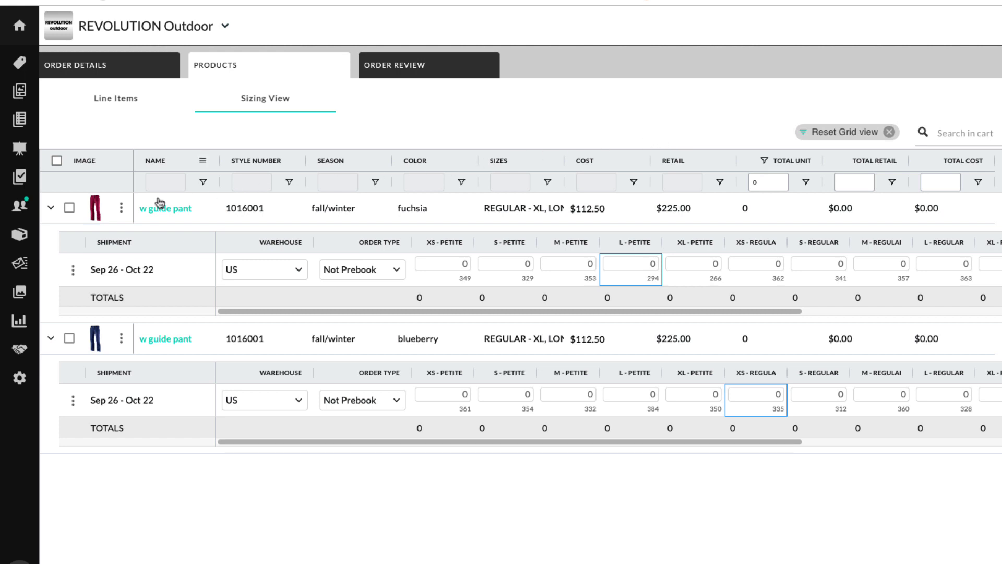
- Remove the fuchsia and blueberry w guide pant products from the cart
{"action": "left_click", "coordinate": [70, 209]}
{"action": "left_click", "coordinate": [69, 208]}
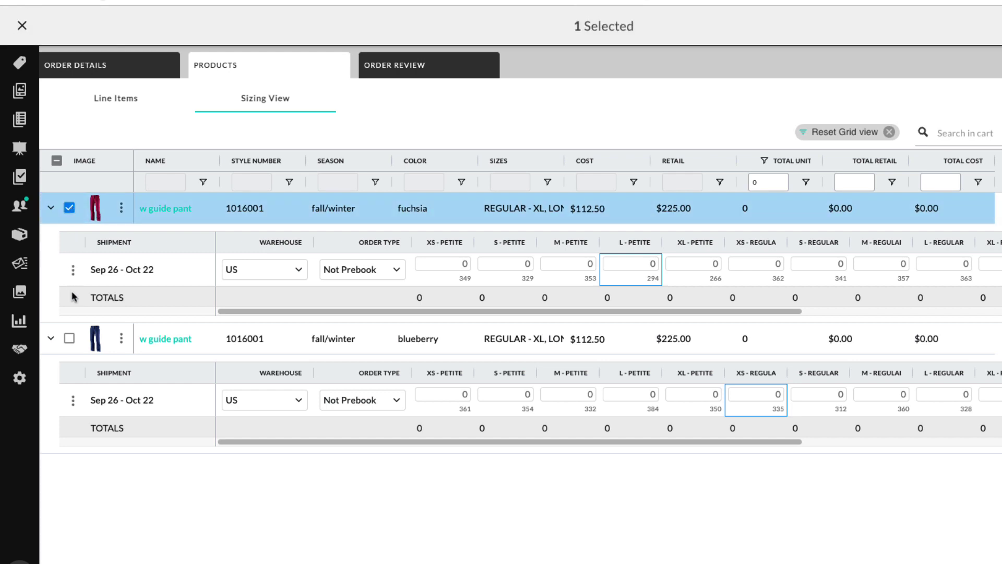
{"action": "left_click", "coordinate": [68, 339]}
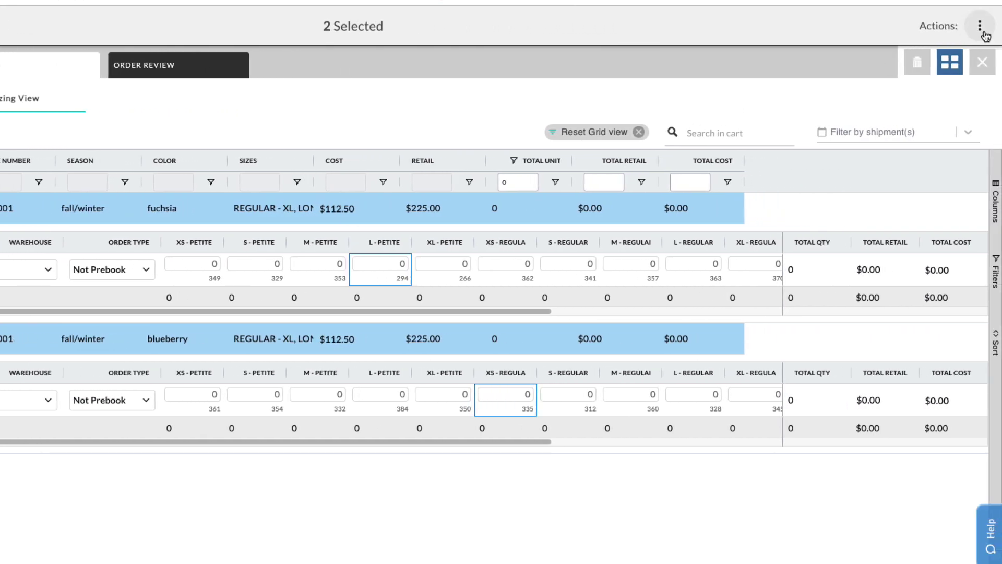
{"action": "left_click", "coordinate": [981, 38]}
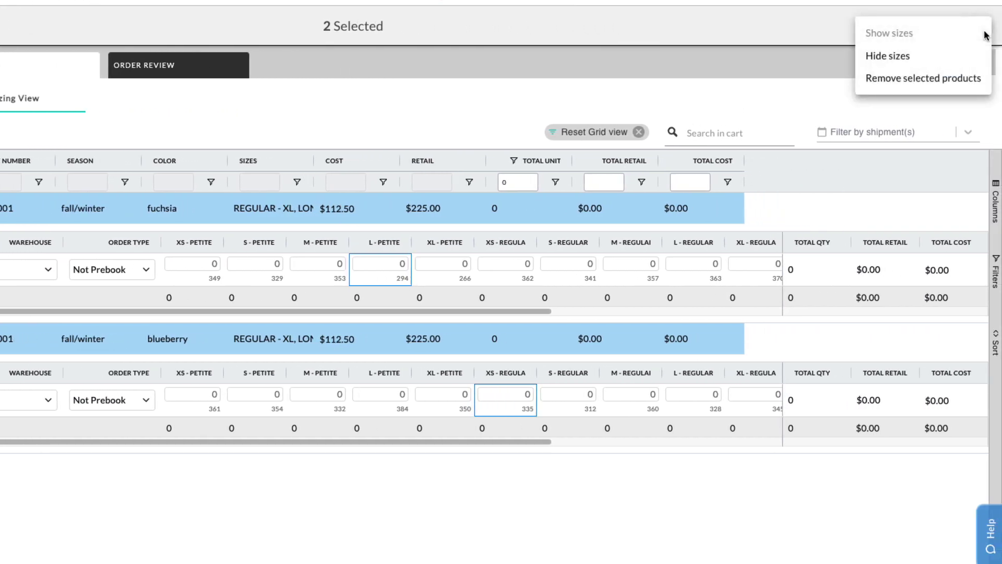
{"action": "left_click", "coordinate": [944, 80]}
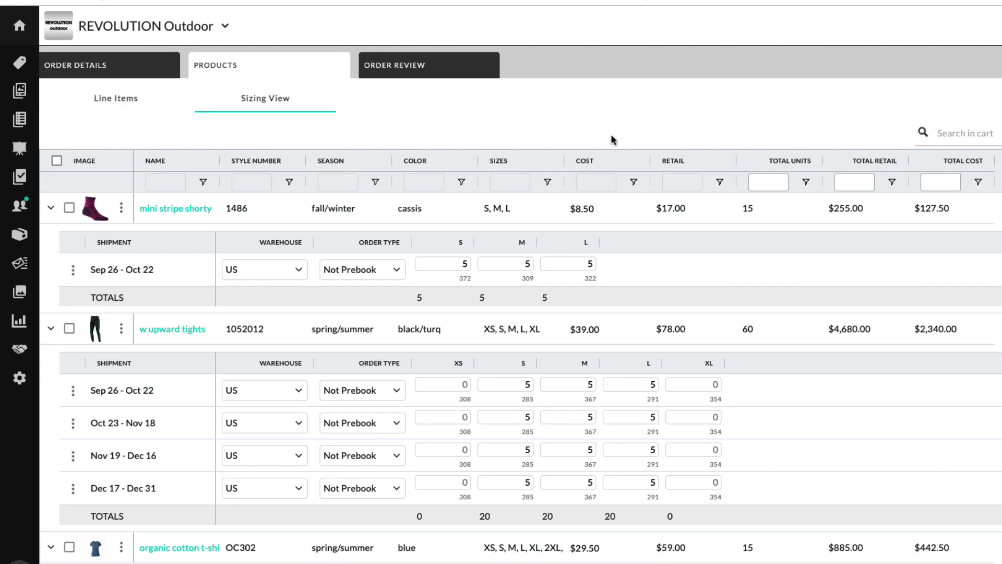
{"action": "left_click", "coordinate": [673, 162]}
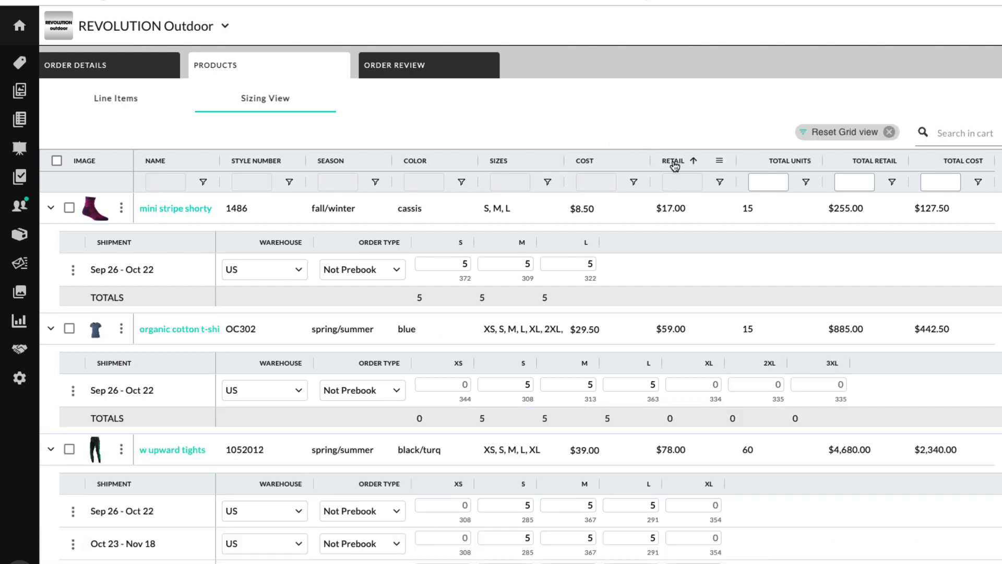
{"action": "left_click", "coordinate": [674, 162]}
{"action": "left_click", "coordinate": [673, 162]}
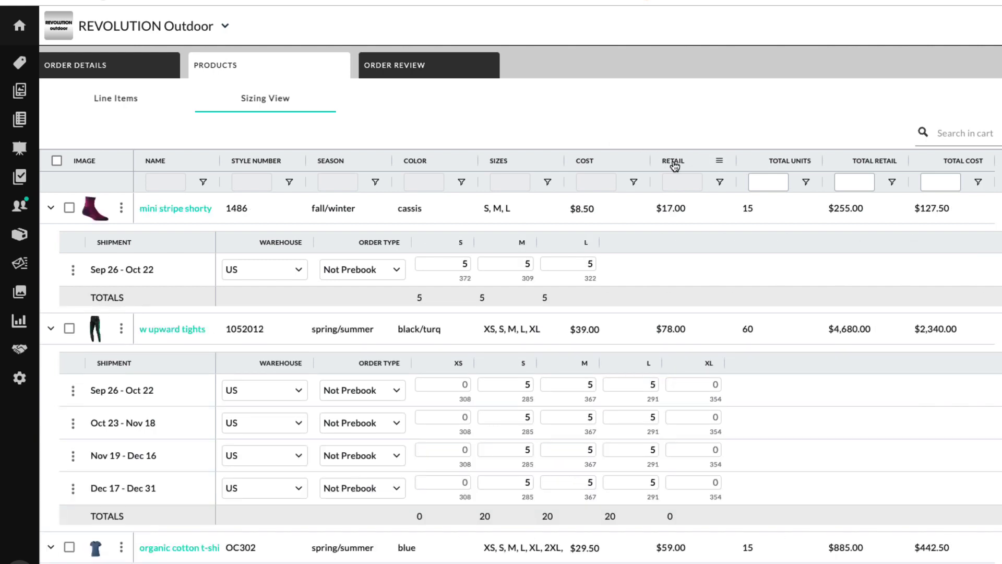
{"action": "left_click_drag", "start_coordinate": [674, 165], "coordinate": [578, 164]}
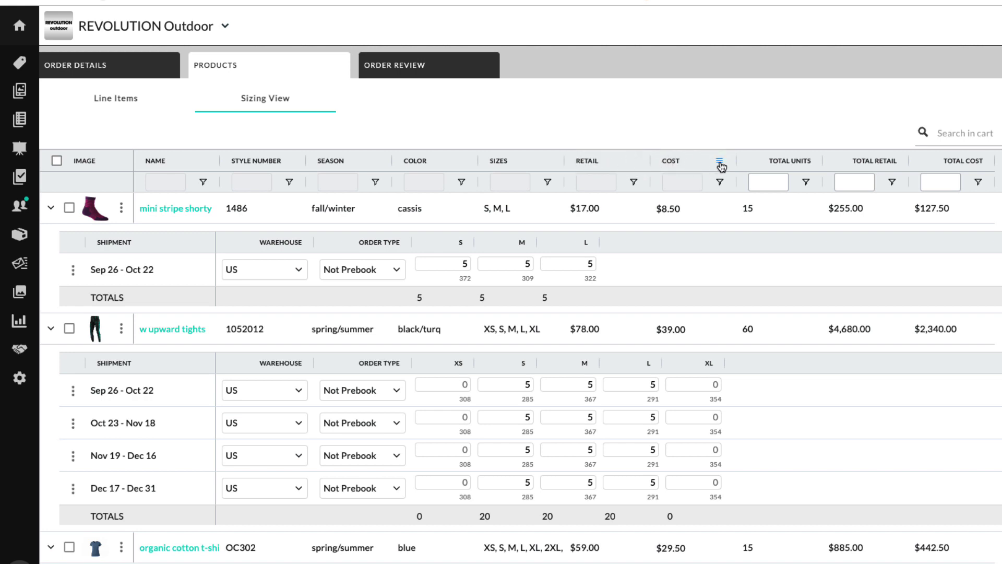
{"action": "left_click", "coordinate": [720, 162]}
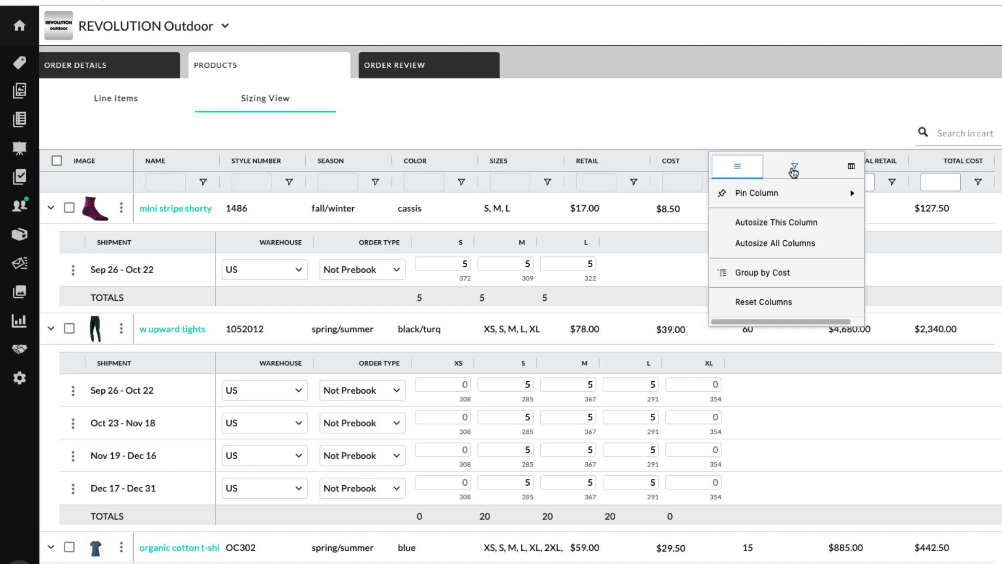
{"action": "left_click", "coordinate": [793, 168]}
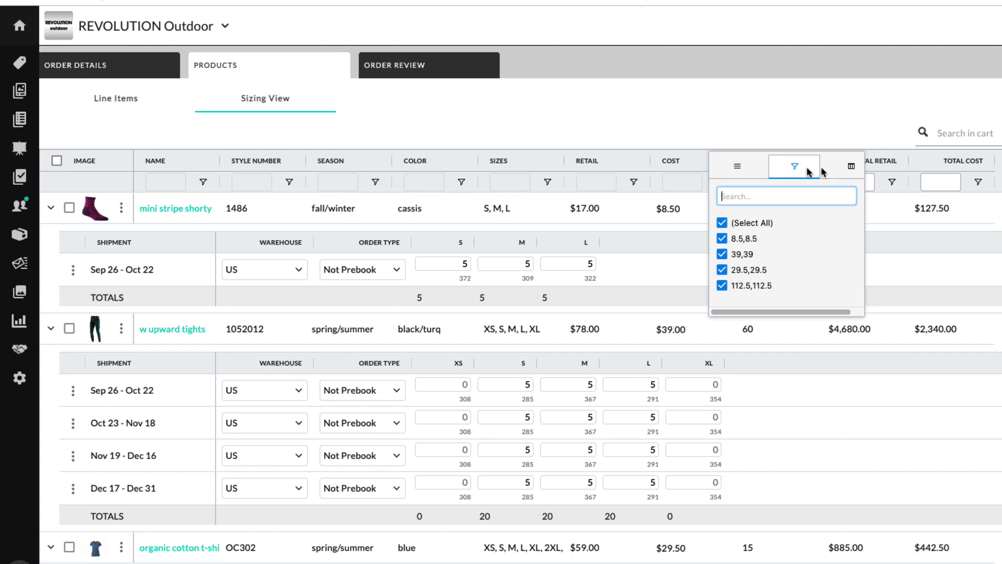
{"action": "left_click", "coordinate": [850, 168]}
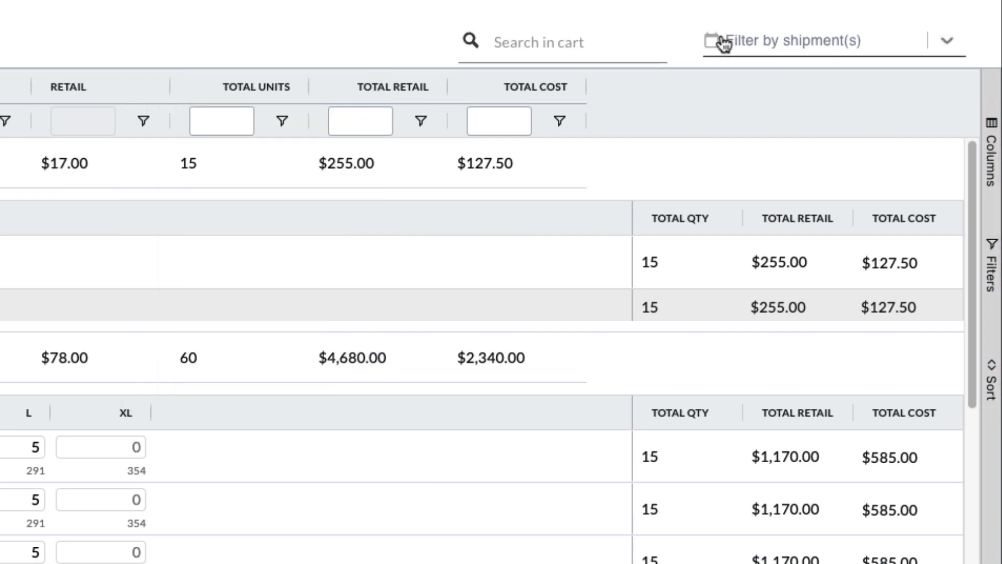
{"action": "left_click", "coordinate": [946, 47]}
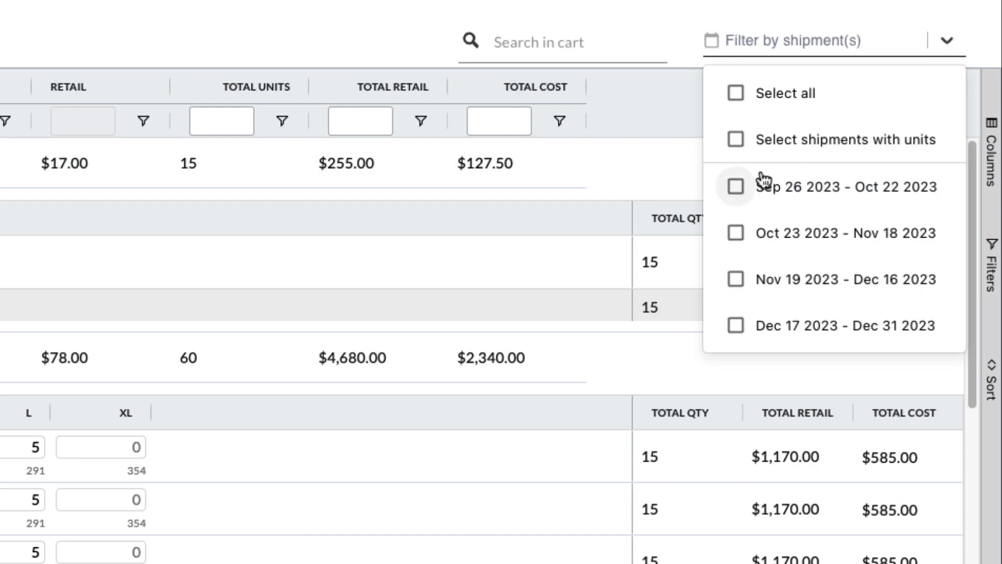
{"action": "left_click", "coordinate": [737, 188]}
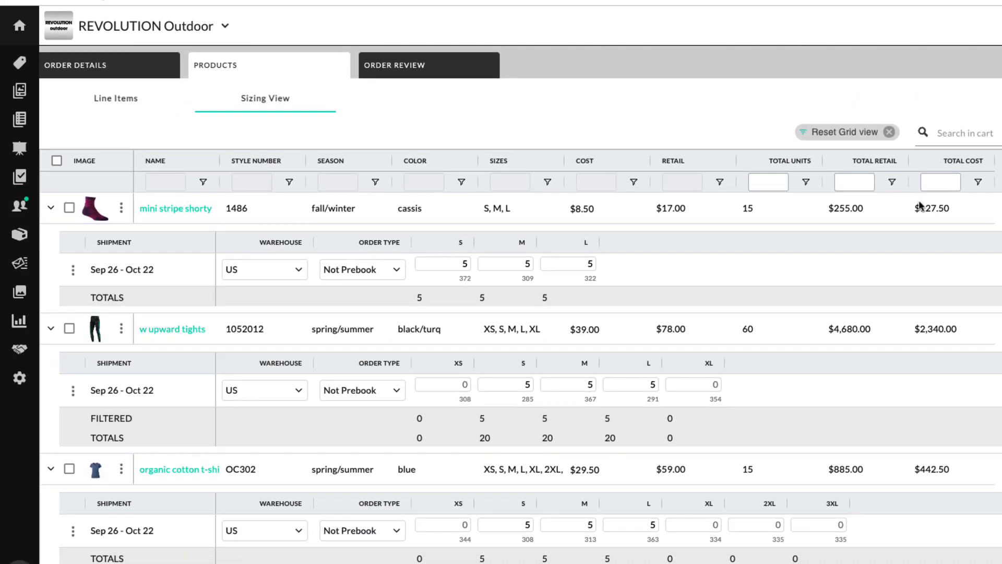
{"action": "left_click", "coordinate": [119, 102]}
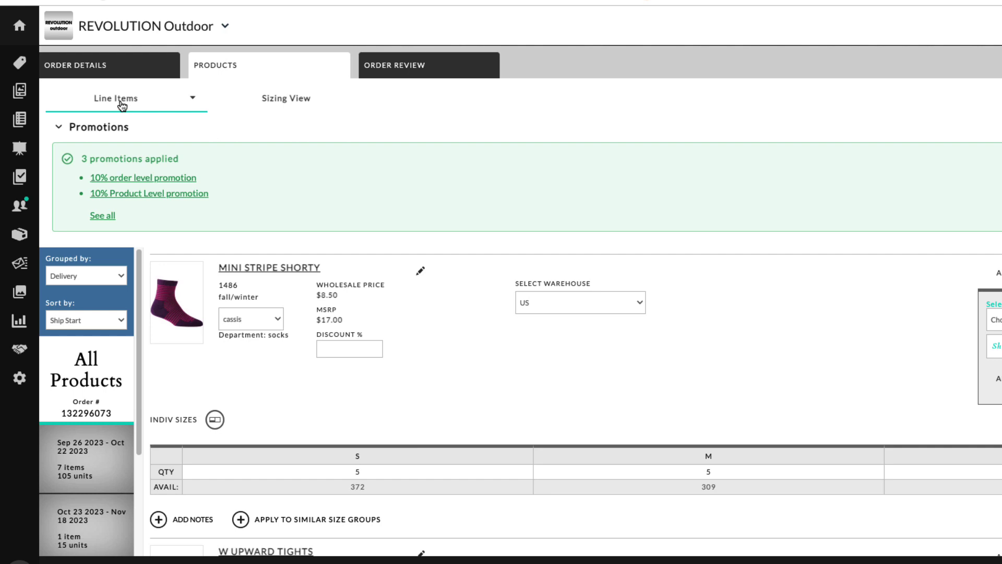
{"action": "left_click", "coordinate": [286, 104]}
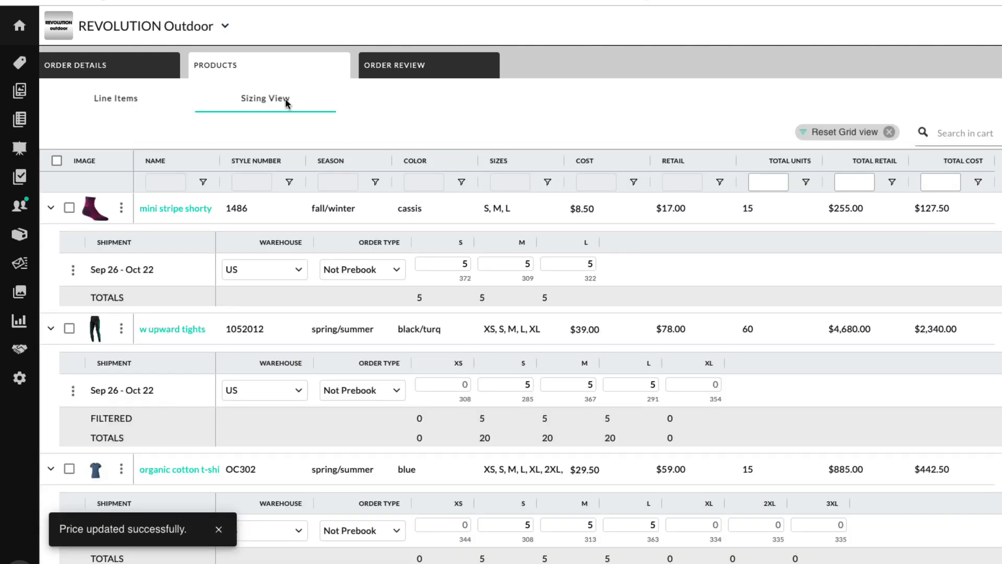
{"action": "left_click", "coordinate": [876, 135]}
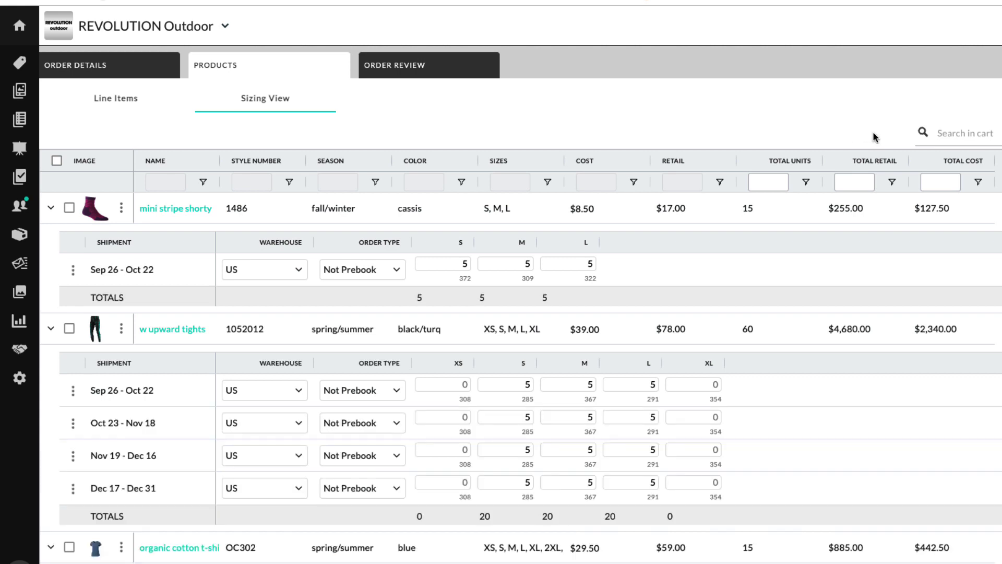